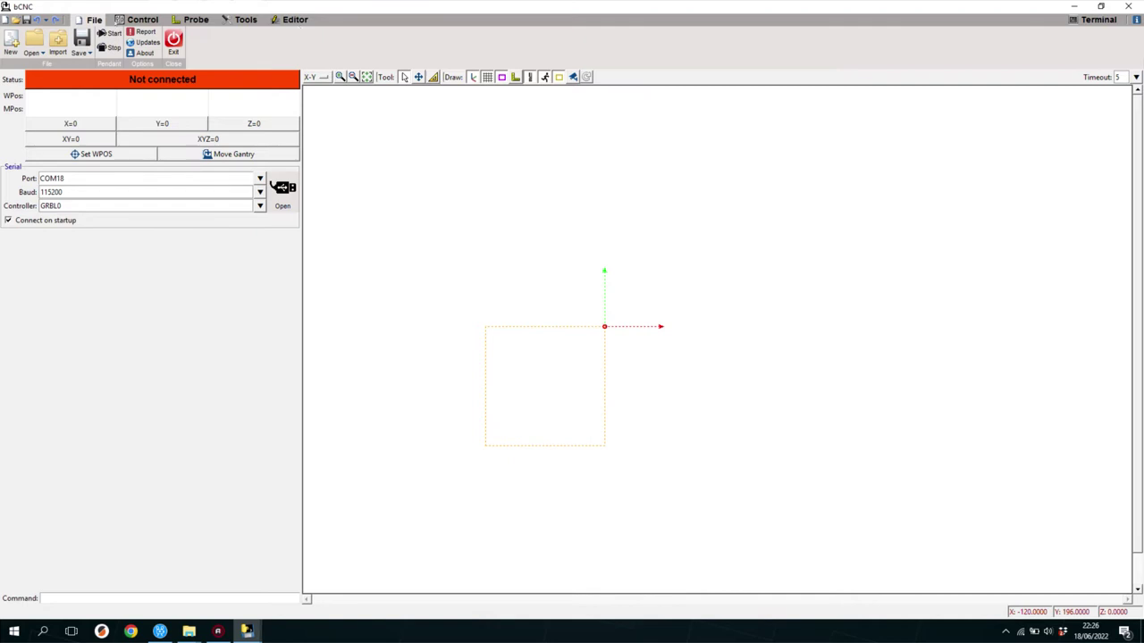
Look over the control, probe, tools and G-code editor pages, ending at the file page with the serial connection settings
{"action": "left_click", "coordinate": [142, 20]}
{"action": "left_click", "coordinate": [196, 19]}
{"action": "left_click", "coordinate": [246, 20]}
{"action": "left_click", "coordinate": [295, 20]}
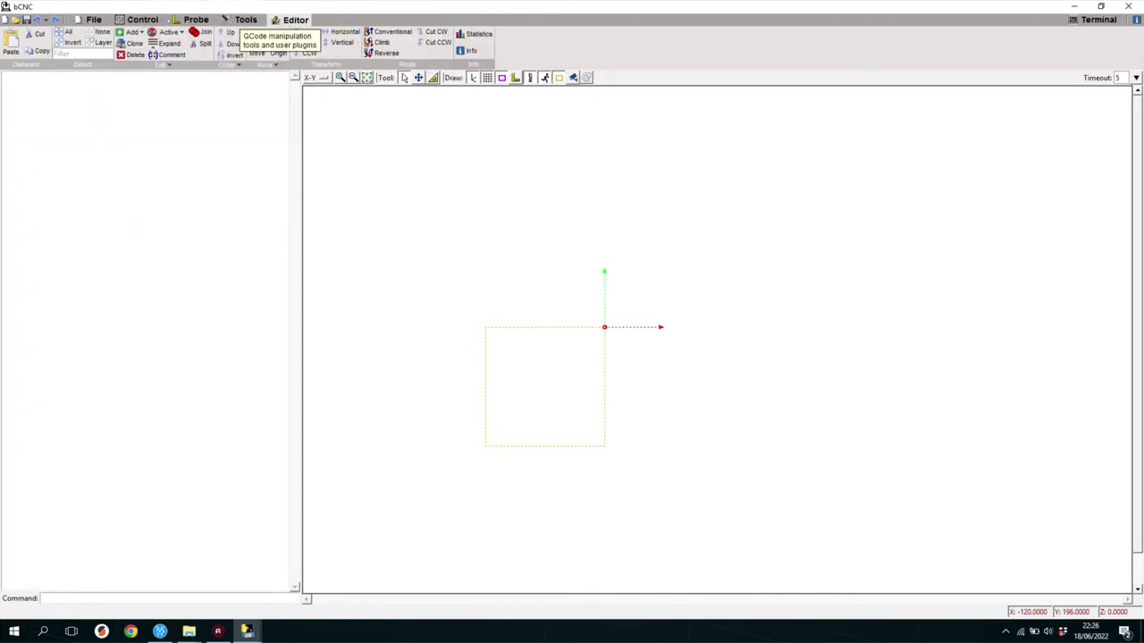
{"action": "left_click", "coordinate": [94, 19]}
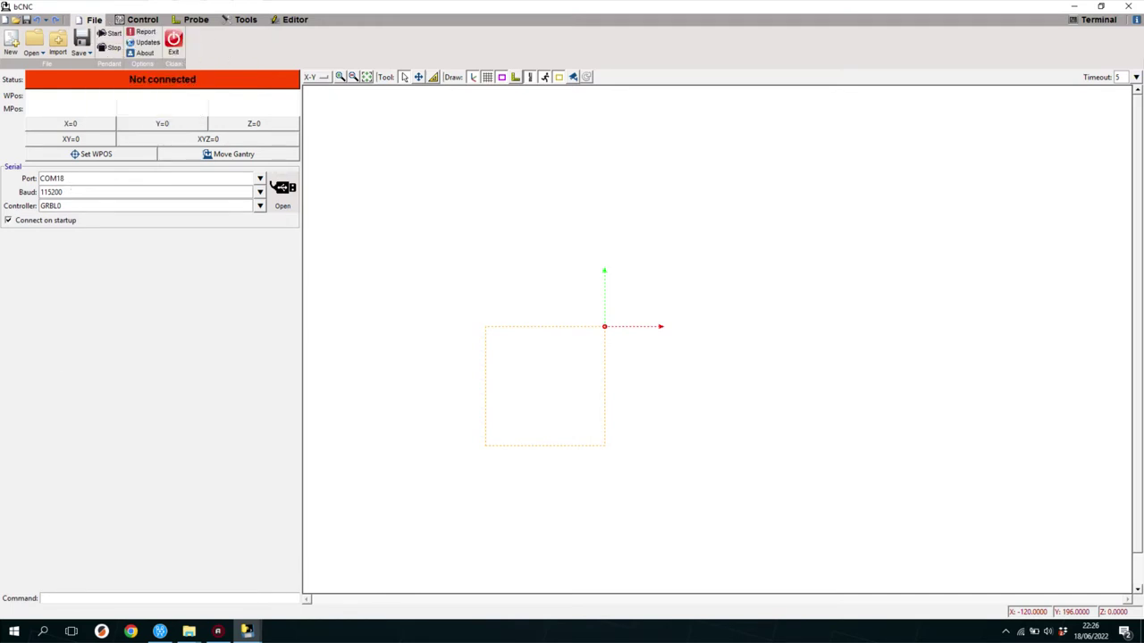
{"action": "left_click", "coordinate": [142, 19]}
{"action": "left_click", "coordinate": [195, 18]}
{"action": "left_click", "coordinate": [246, 19]}
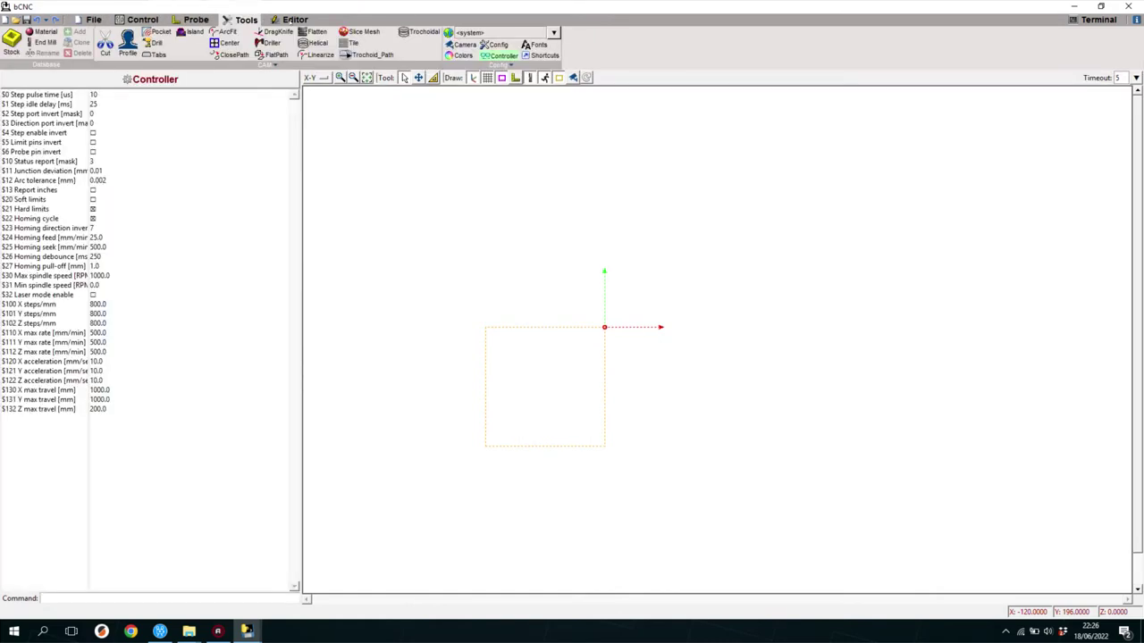
{"action": "left_click", "coordinate": [295, 19]}
{"action": "left_click", "coordinate": [246, 18]}
{"action": "left_click", "coordinate": [196, 19]}
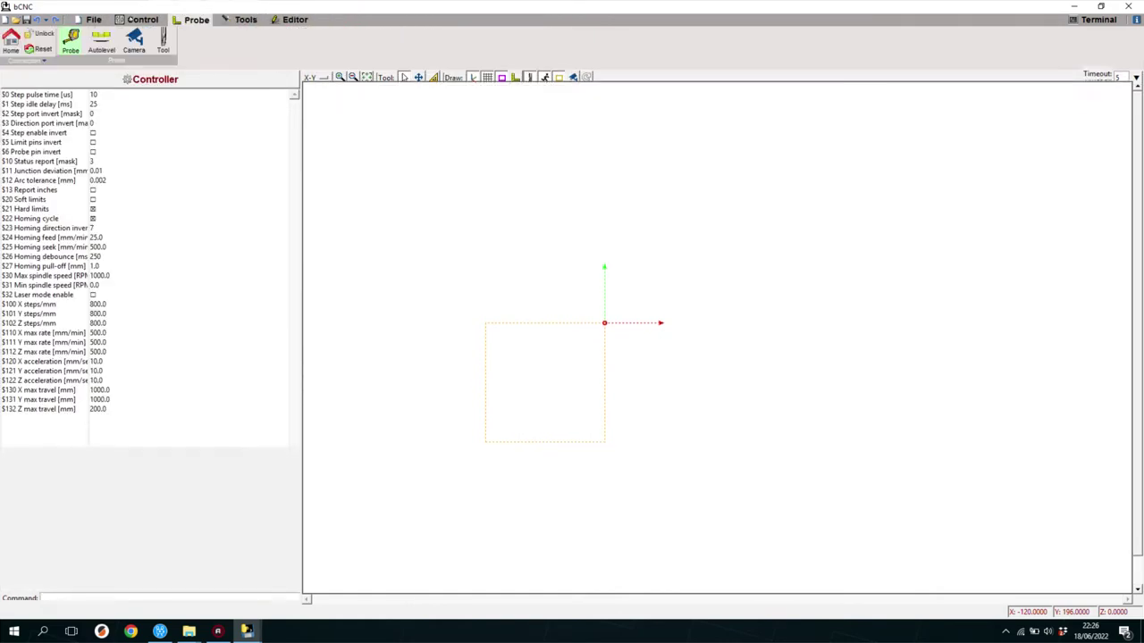
{"action": "left_click", "coordinate": [142, 19]}
{"action": "left_click", "coordinate": [94, 19]}
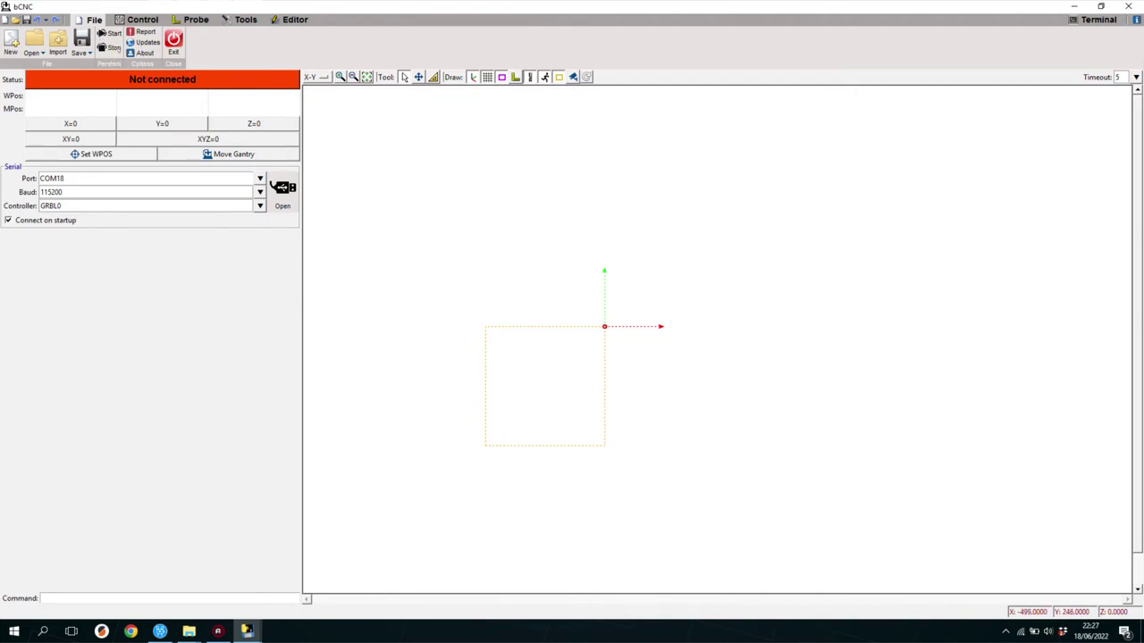
Set the jog step size to 100 in the machine's manual movement controls
{"action": "left_click", "coordinate": [138, 19]}
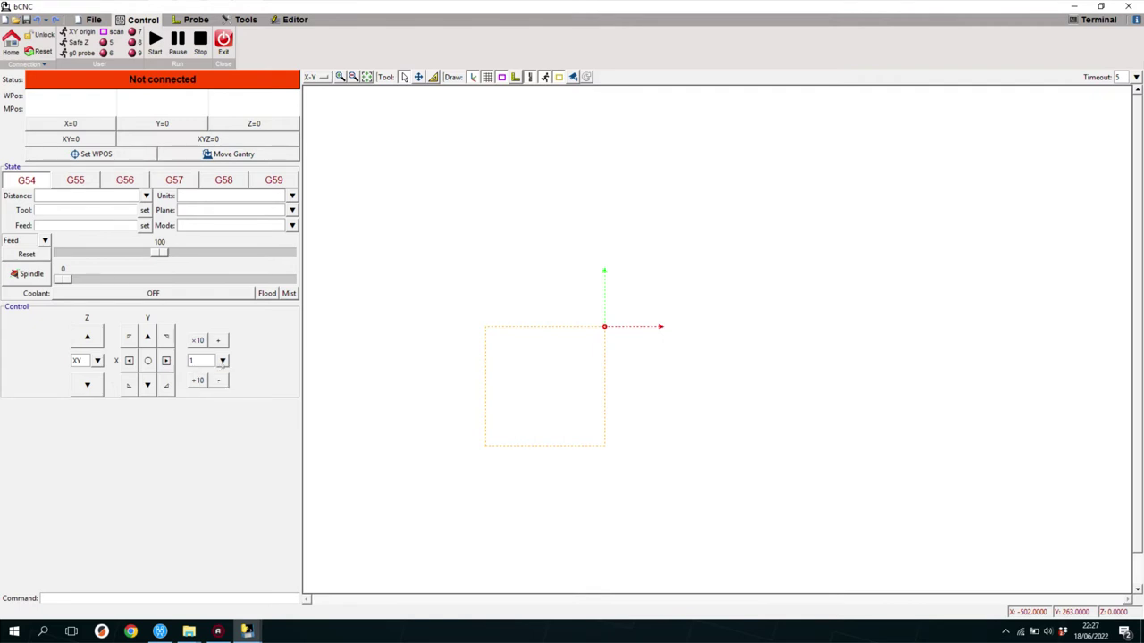
{"action": "left_click", "coordinate": [223, 360]}
{"action": "left_click", "coordinate": [195, 450]}
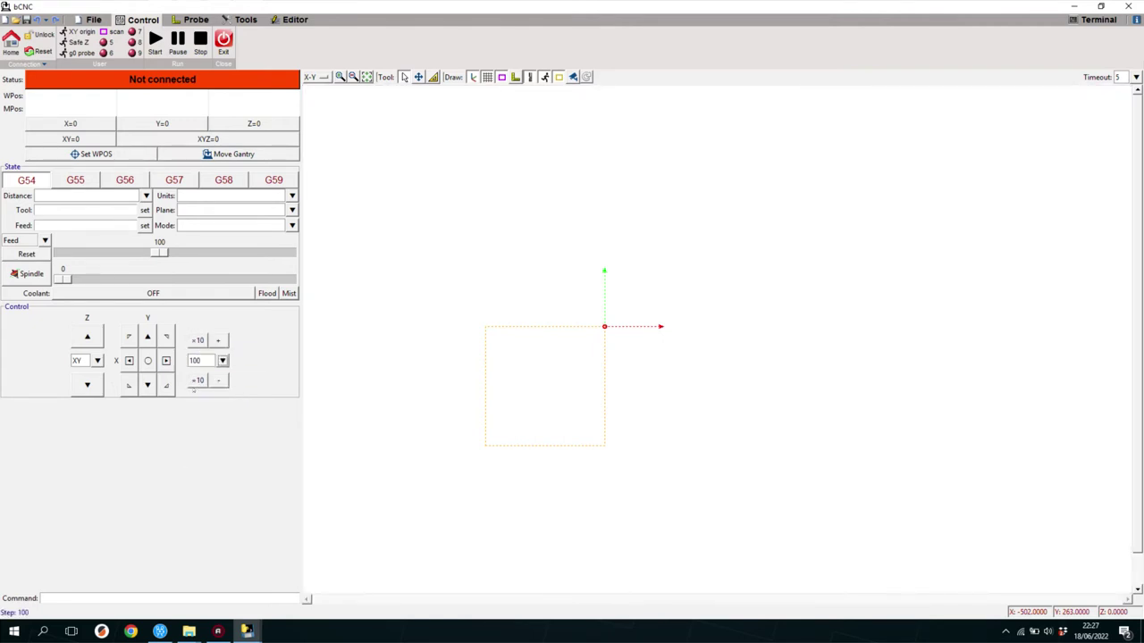
{"action": "left_click", "coordinate": [198, 381]}
{"action": "left_click", "coordinate": [198, 340]}
{"action": "left_click", "coordinate": [197, 339]}
Raise the feed override to 200
{"action": "mouse_move", "coordinate": [62, 278]}
{"action": "left_mouse_down"}
{"action": "mouse_move", "coordinate": [288, 278]}
{"action": "mouse_move", "coordinate": [63, 278]}
{"action": "left_mouse_up"}
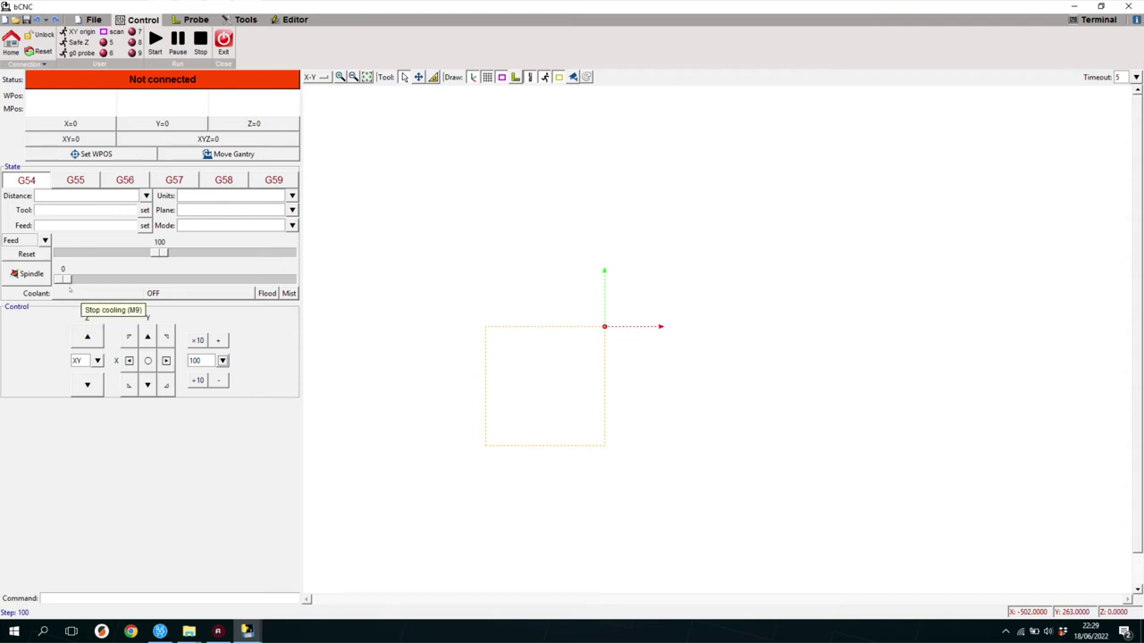
{"action": "left_click_drag", "start_coordinate": [159, 253], "coordinate": [278, 253]}
{"action": "left_click_drag", "start_coordinate": [352, 268], "coordinate": [321, 260]}
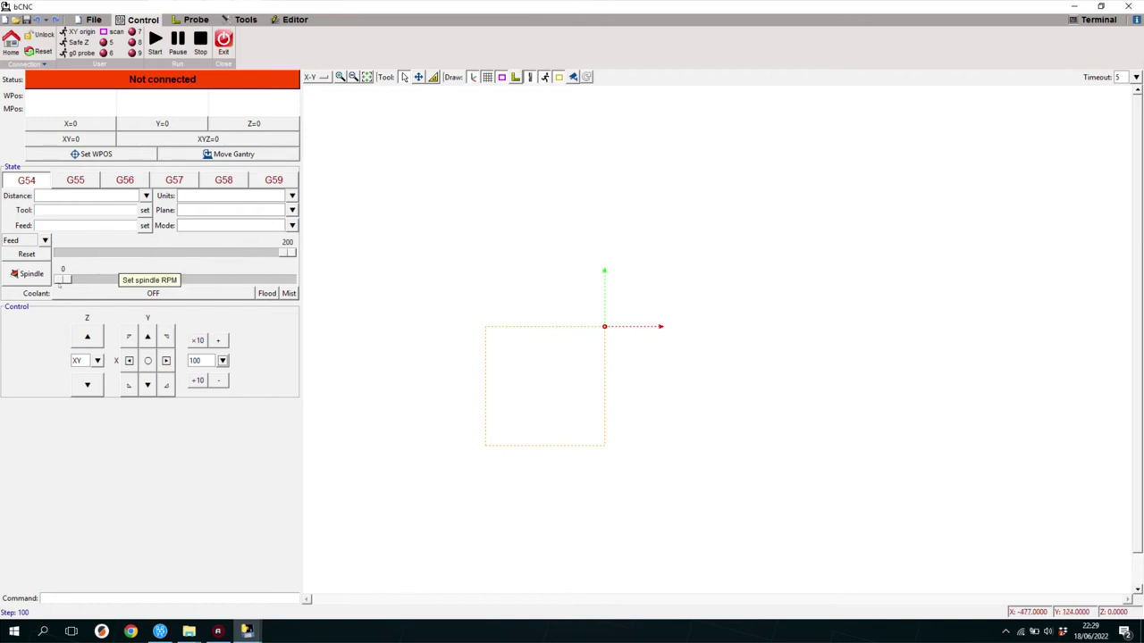
{"action": "mouse_move", "coordinate": [58, 280]}
{"action": "left_mouse_down"}
{"action": "mouse_move", "coordinate": [273, 280]}
{"action": "mouse_move", "coordinate": [59, 280]}
{"action": "left_mouse_up"}
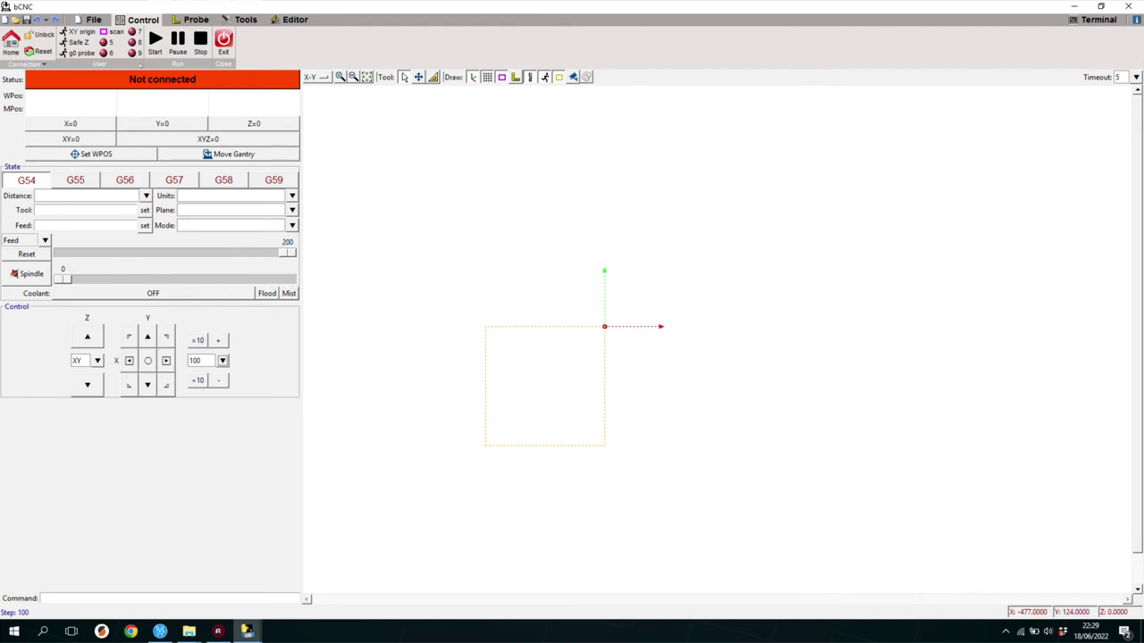
Examine the probing options, the controller settings and the Artistic, Generator and Development groups of CAM plugins
{"action": "left_click", "coordinate": [197, 19]}
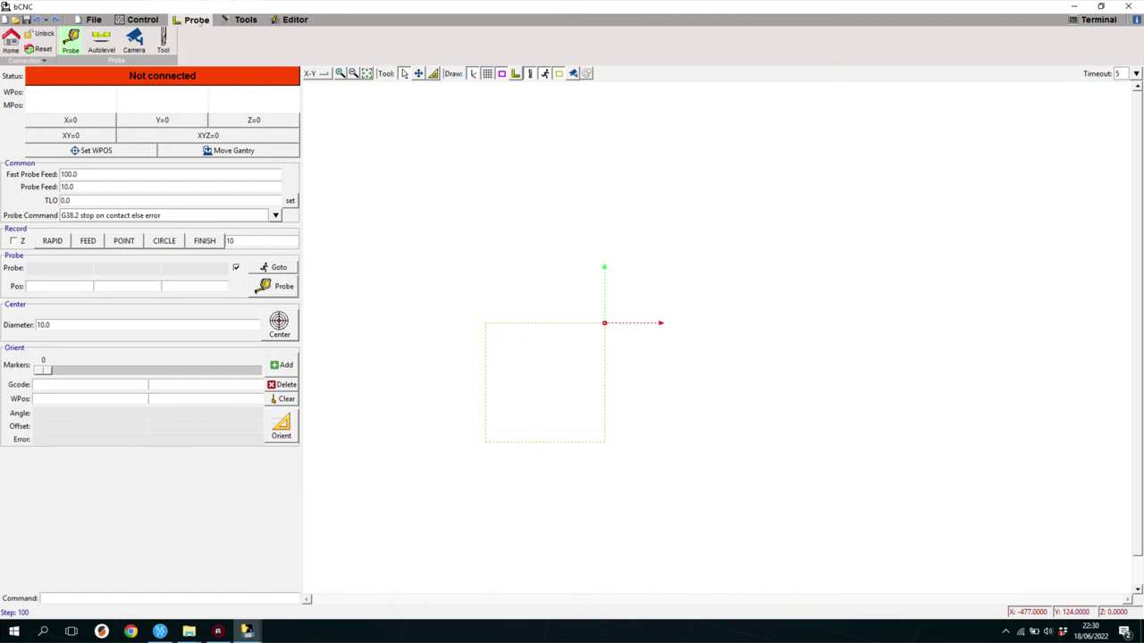
{"action": "left_click", "coordinate": [239, 22]}
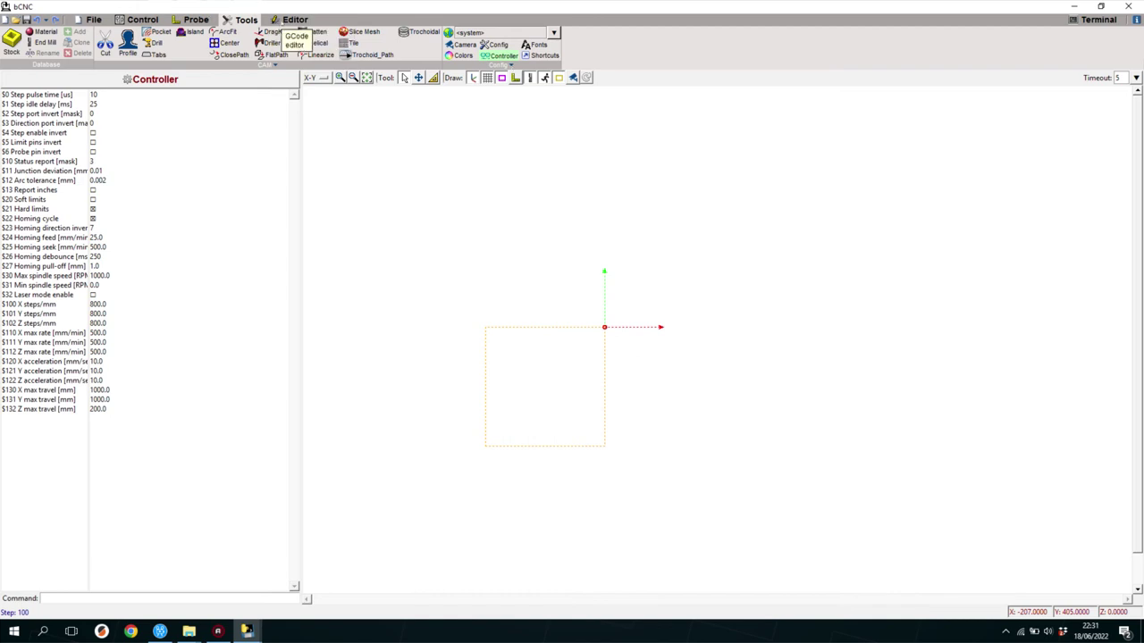
{"action": "left_click", "coordinate": [264, 65]}
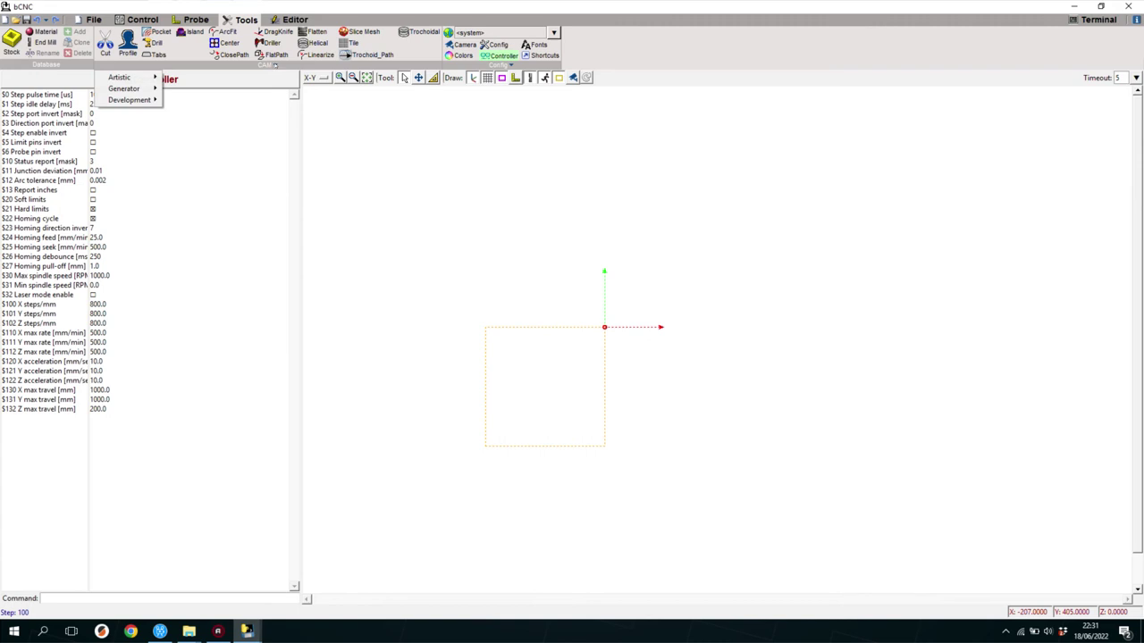
{"action": "mouse_move", "coordinate": [125, 77]}
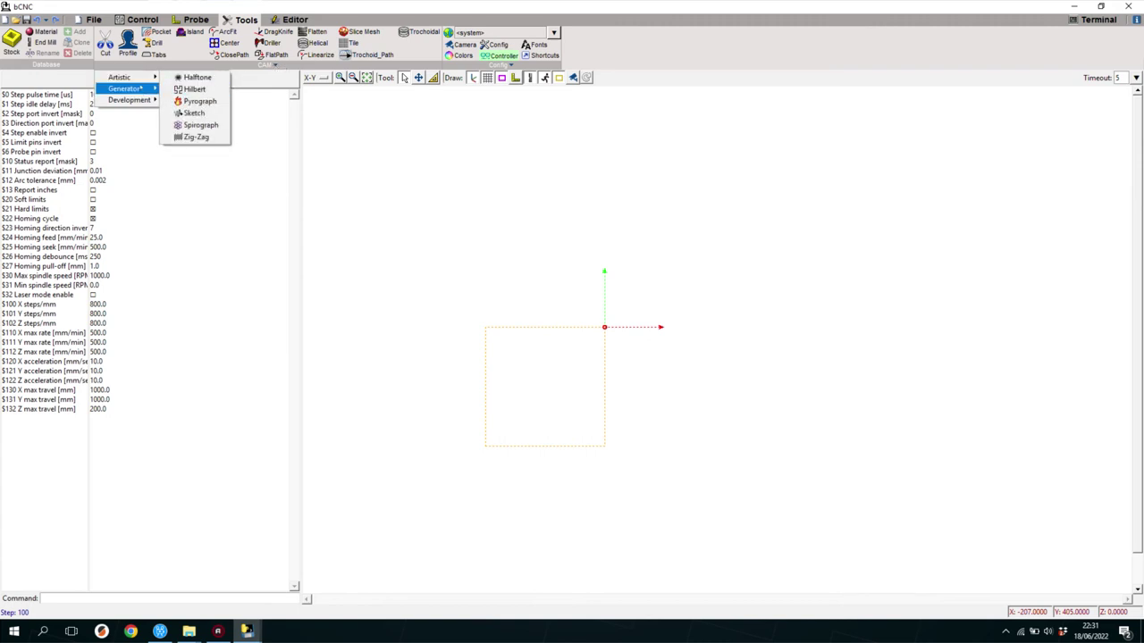
{"action": "mouse_move", "coordinate": [130, 99]}
{"action": "left_click", "coordinate": [499, 65]}
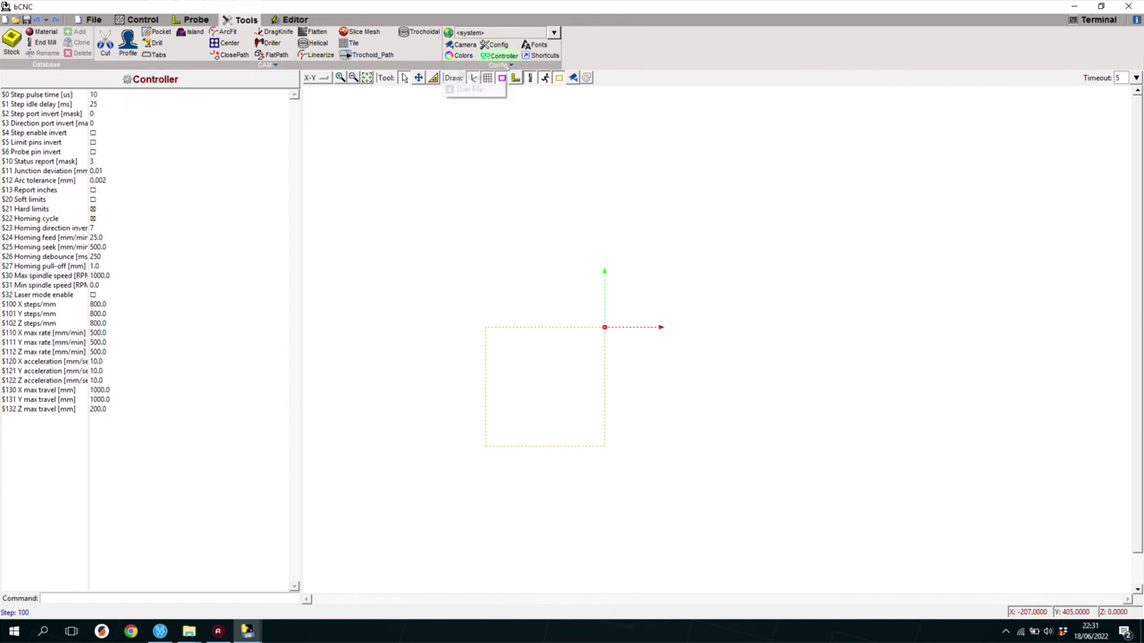
{"action": "left_click", "coordinate": [266, 65]}
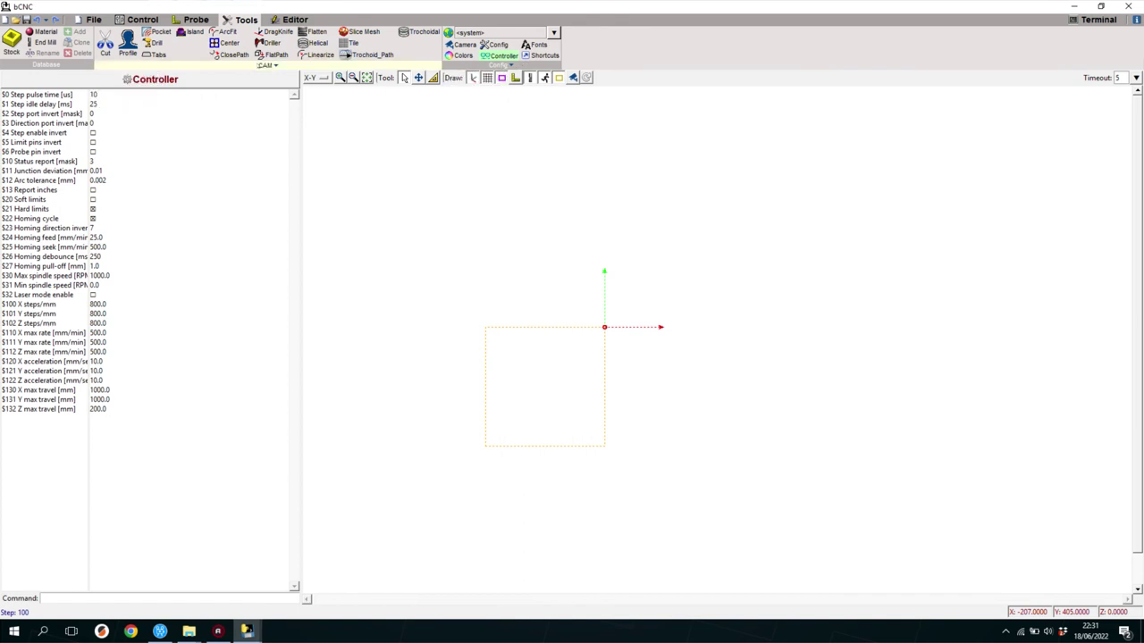
{"action": "left_click", "coordinate": [267, 66]}
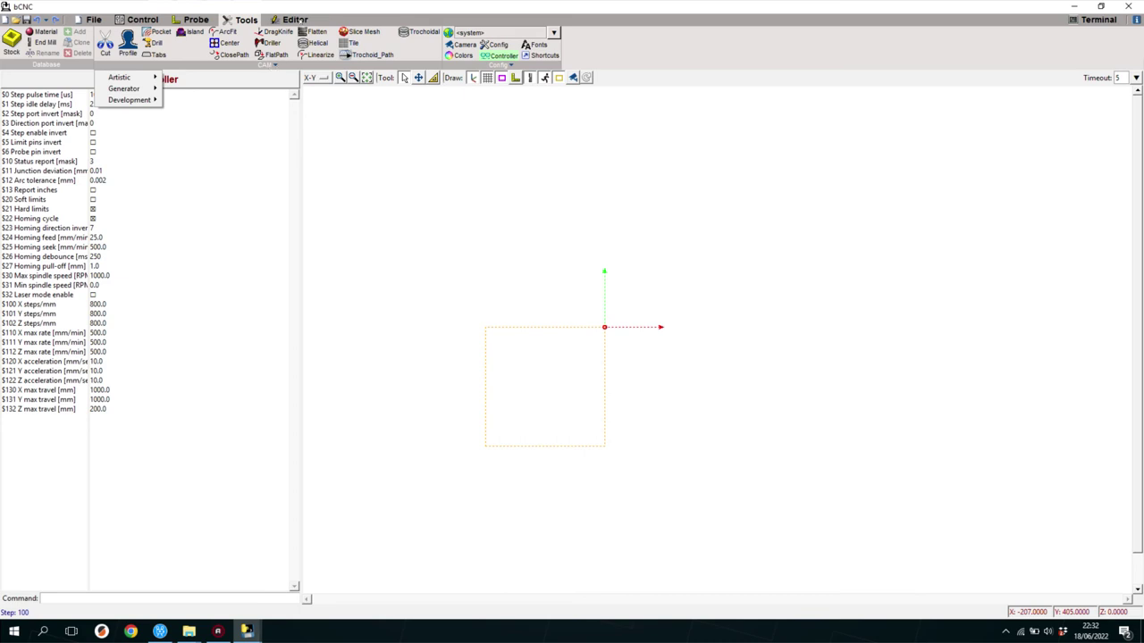
Go to the G-code editor and view the canvas in the X-Y plane, fitted to the window and panned slightly
{"action": "left_click", "coordinate": [302, 18]}
{"action": "left_click", "coordinate": [302, 19]}
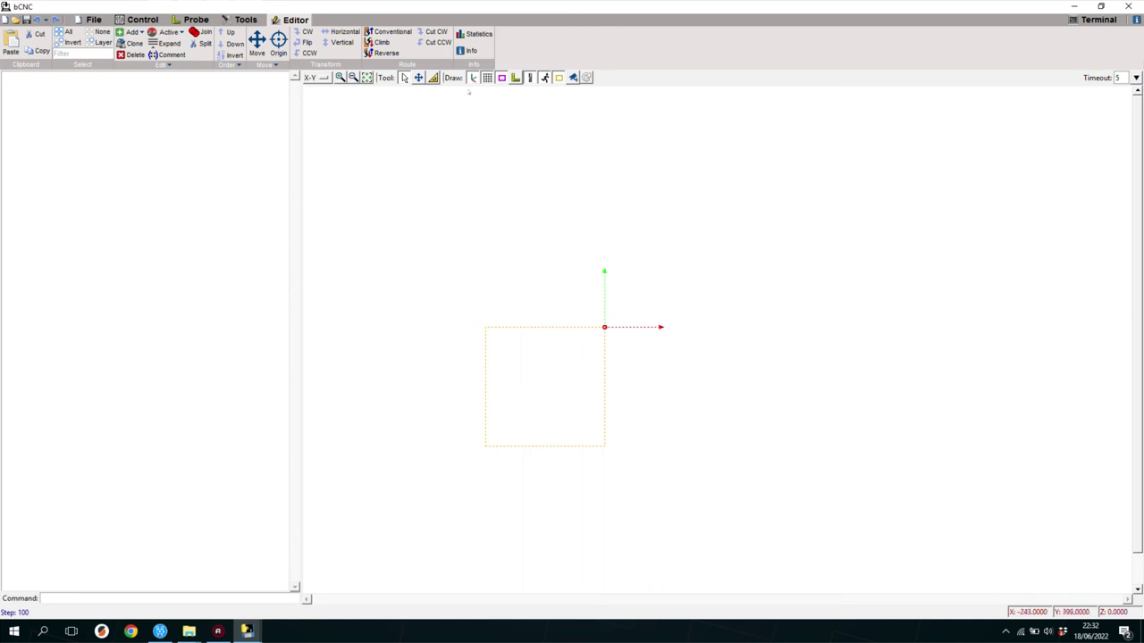
{"action": "left_click", "coordinate": [315, 78]}
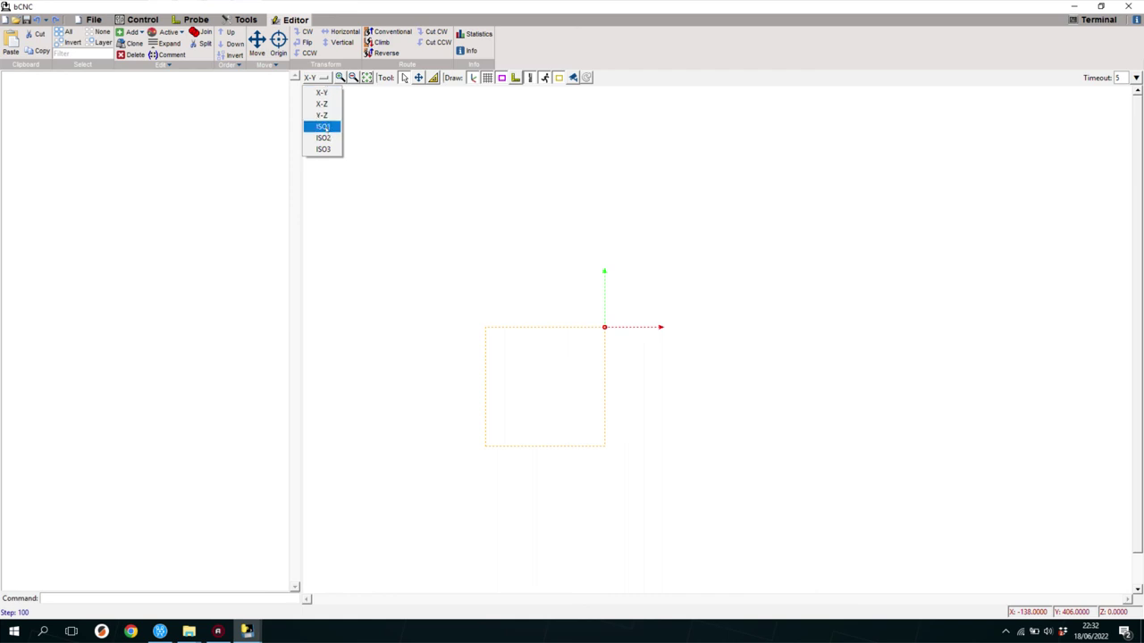
{"action": "left_click", "coordinate": [322, 92]}
{"action": "left_click", "coordinate": [367, 78]}
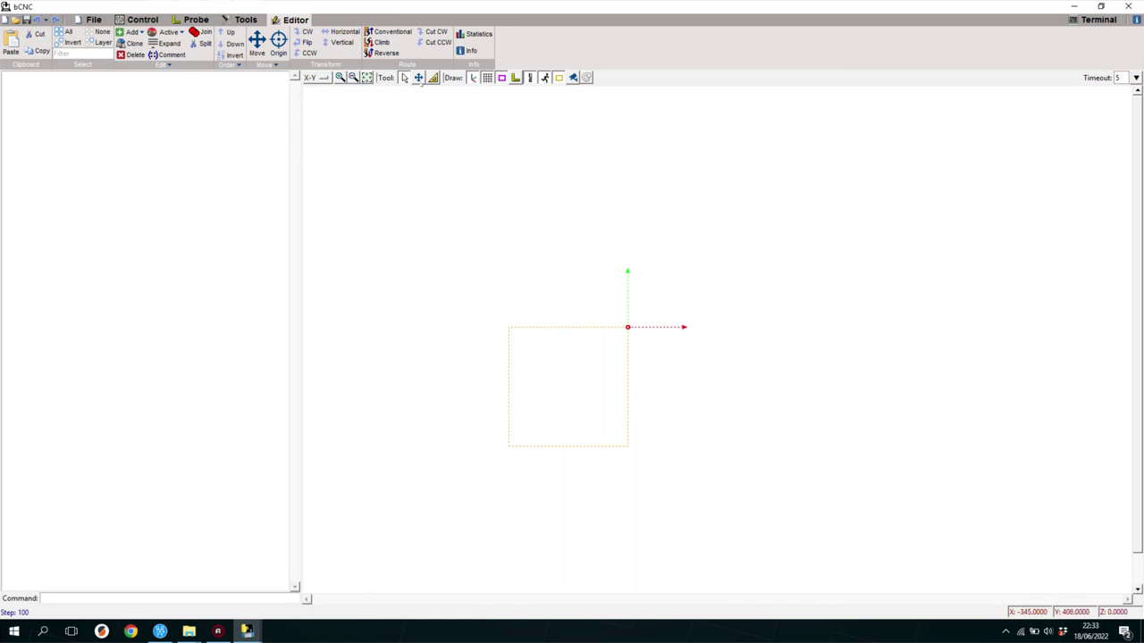
{"action": "left_click", "coordinate": [419, 78]}
{"action": "mouse_move", "coordinate": [552, 189]}
{"action": "left_mouse_down"}
{"action": "mouse_move", "coordinate": [577, 214]}
{"action": "mouse_move", "coordinate": [540, 184]}
{"action": "left_mouse_up"}
Measure two horizontal distances above the work area outline with the ruler tool
{"action": "left_click", "coordinate": [433, 78]}
{"action": "left_click_drag", "start_coordinate": [539, 247], "coordinate": [699, 247]}
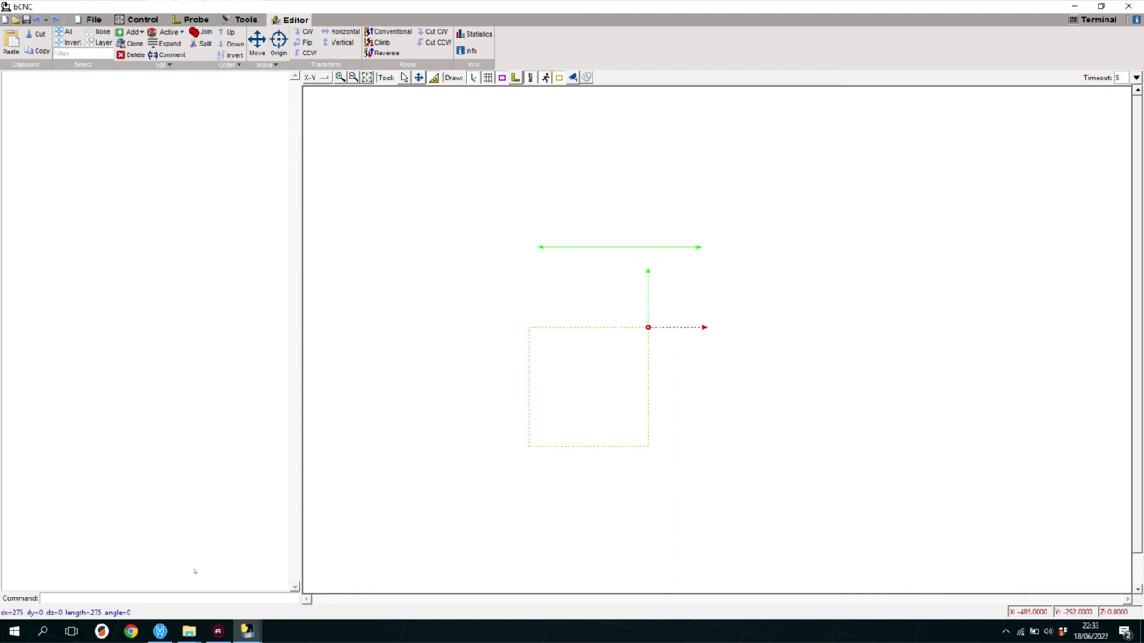
{"action": "left_click_drag", "start_coordinate": [505, 293], "coordinate": [598, 292]}
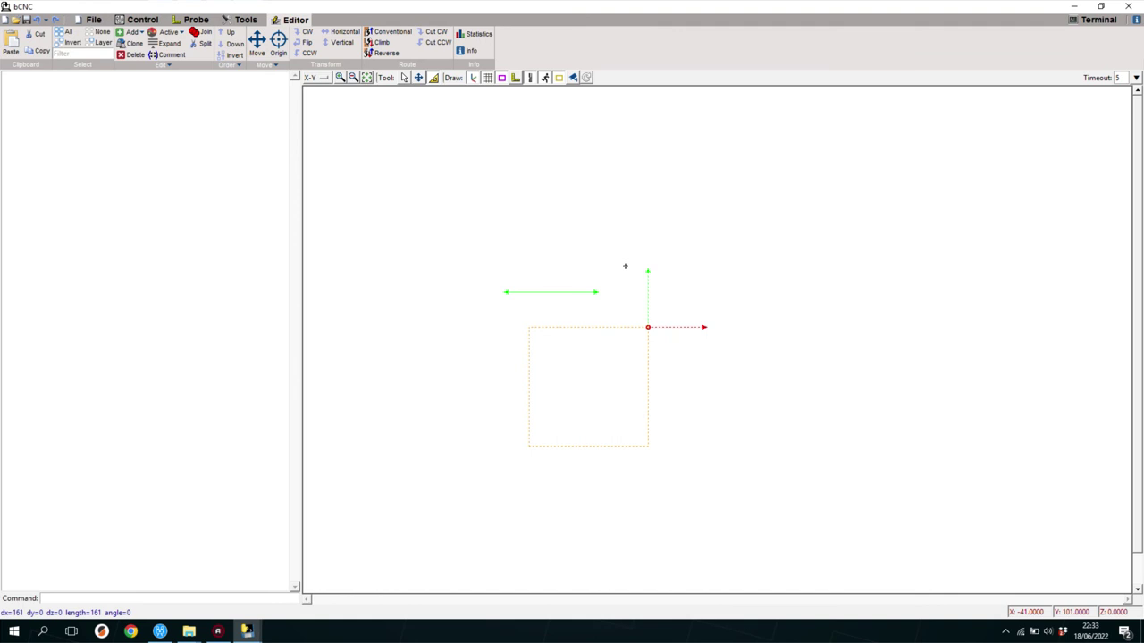
Show the probe grid on the canvas, hide it again, and turn off the toolpath display
{"action": "left_click", "coordinate": [515, 78]}
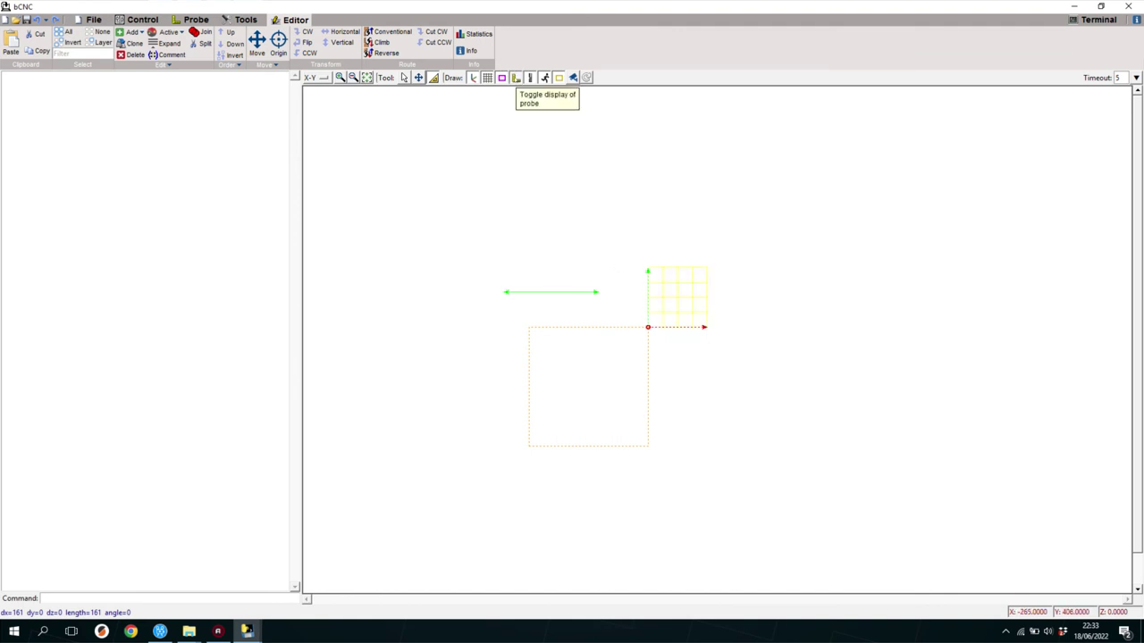
{"action": "left_click", "coordinate": [516, 78]}
{"action": "left_click", "coordinate": [530, 78]}
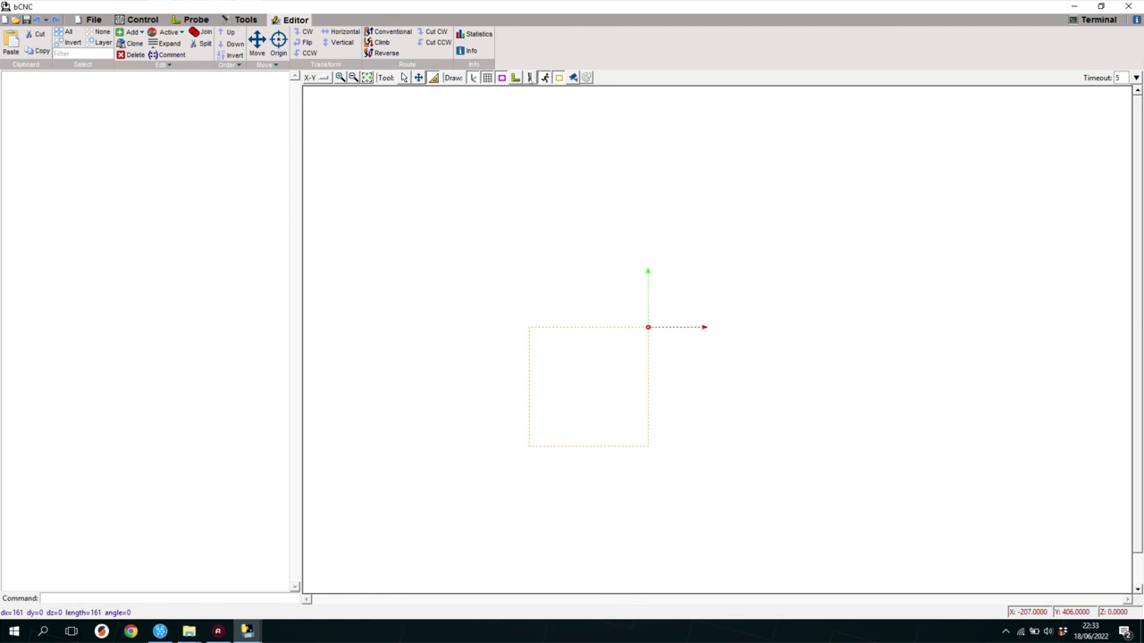